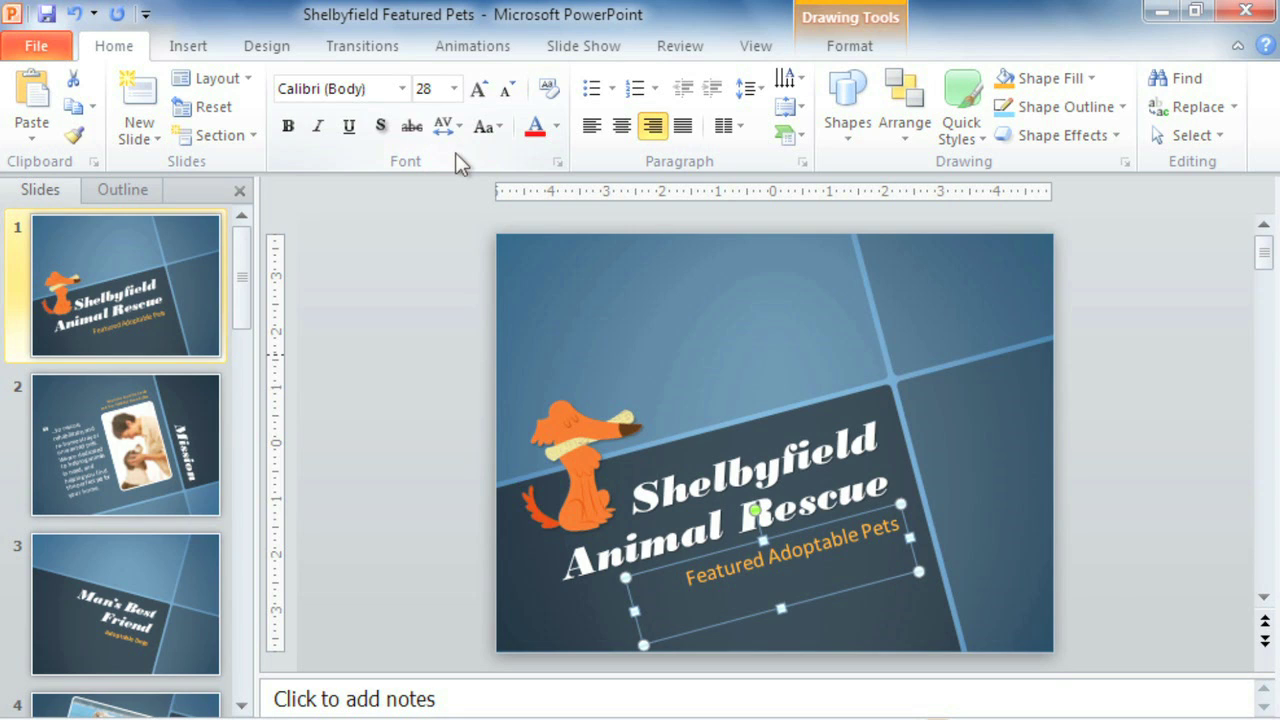
Step: In Customize the Ribbon, add a new custom tab with an empty group, placed after Home
{"action": "right_click", "coordinate": [455, 152]}
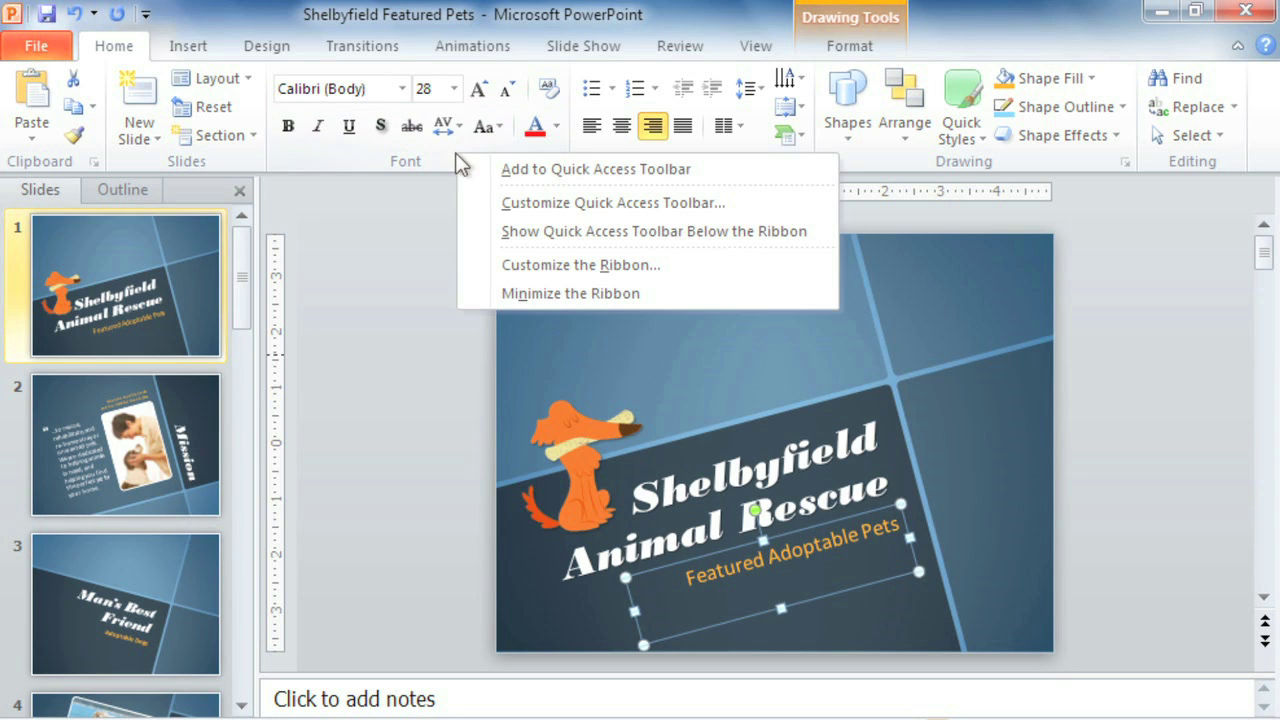
{"action": "left_click", "coordinate": [494, 265]}
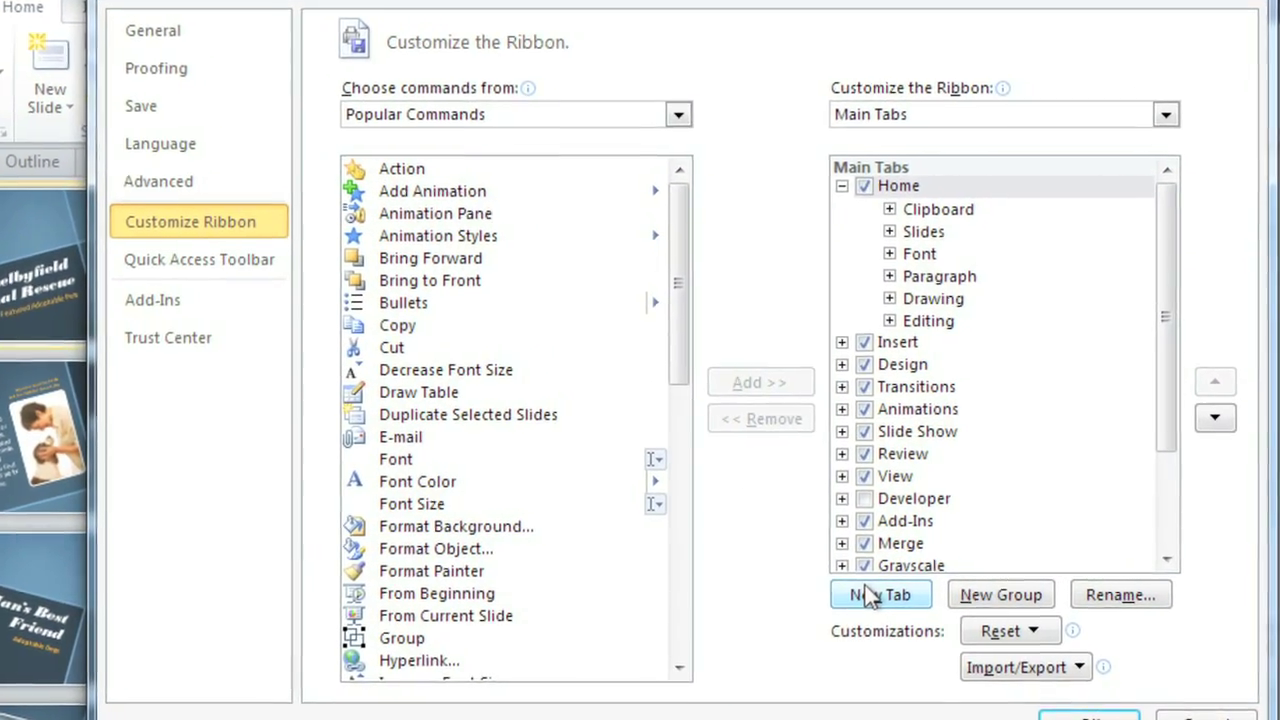
{"action": "left_click", "coordinate": [857, 597]}
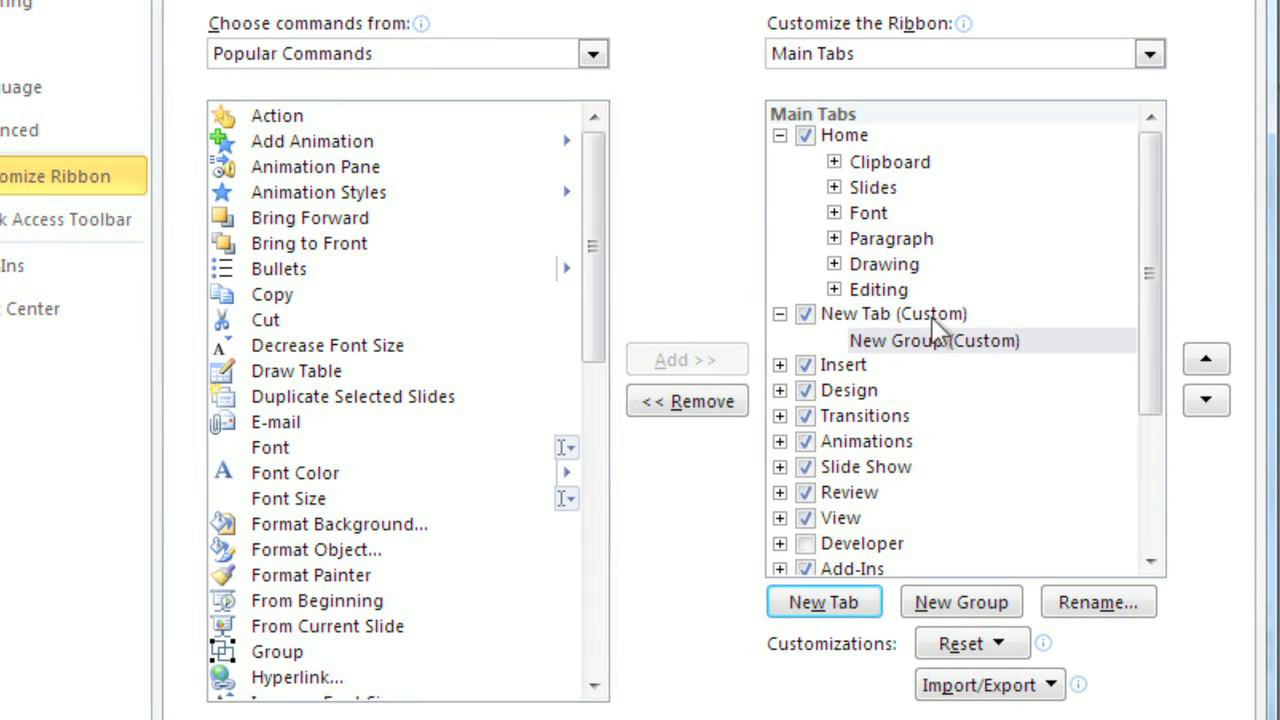
{"action": "left_click", "coordinate": [932, 318]}
{"action": "left_click", "coordinate": [1000, 342]}
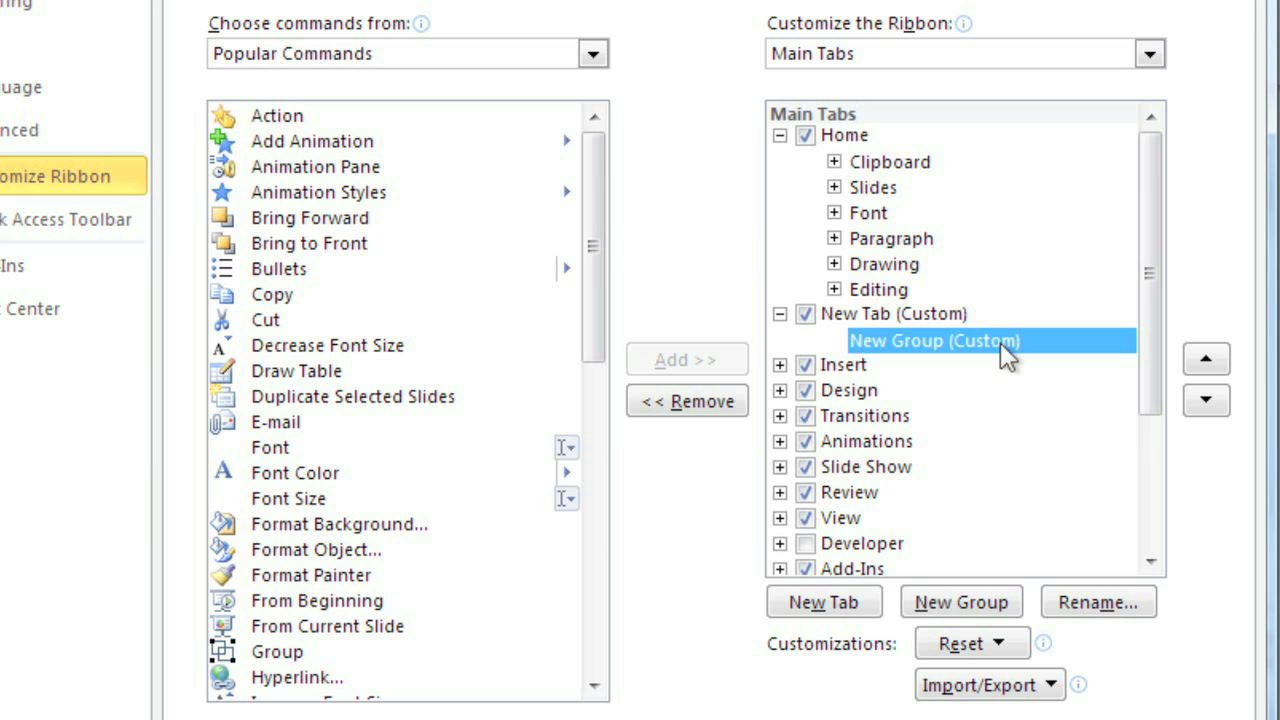
{"action": "left_click", "coordinate": [922, 140]}
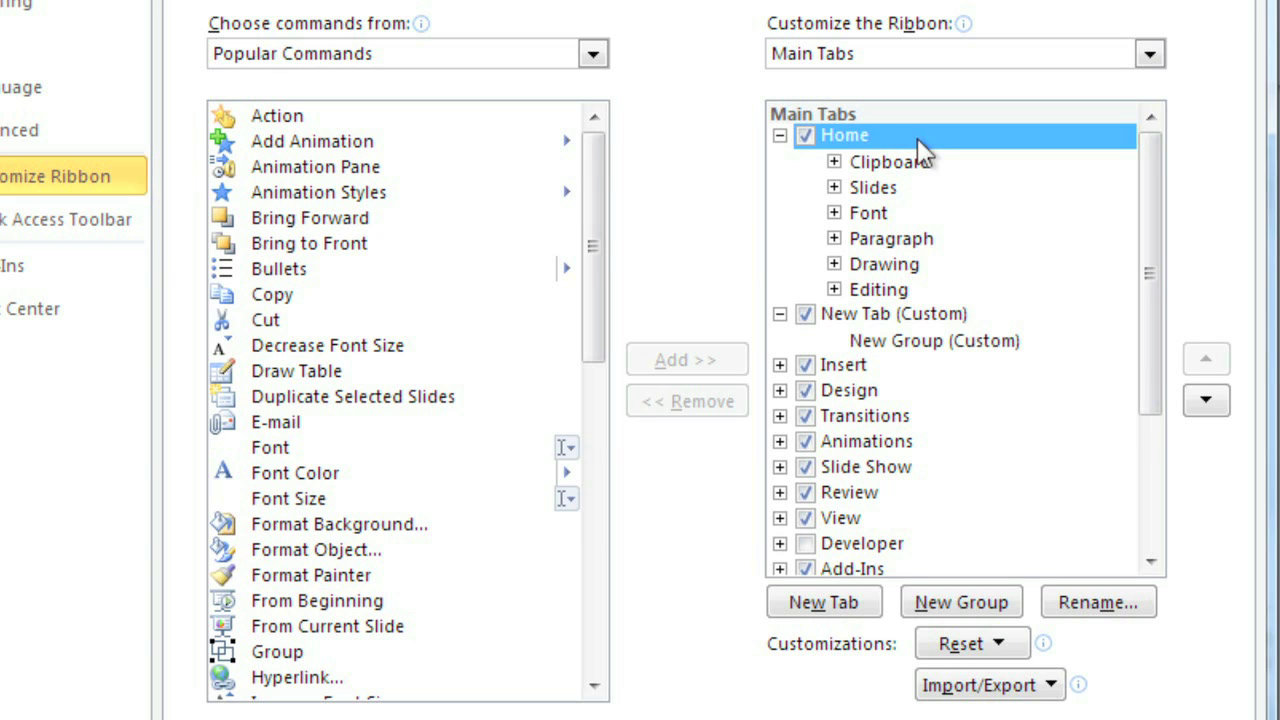
Step: Add Format Background, Format Object and Format Painter to the new custom group
{"action": "left_click", "coordinate": [880, 342]}
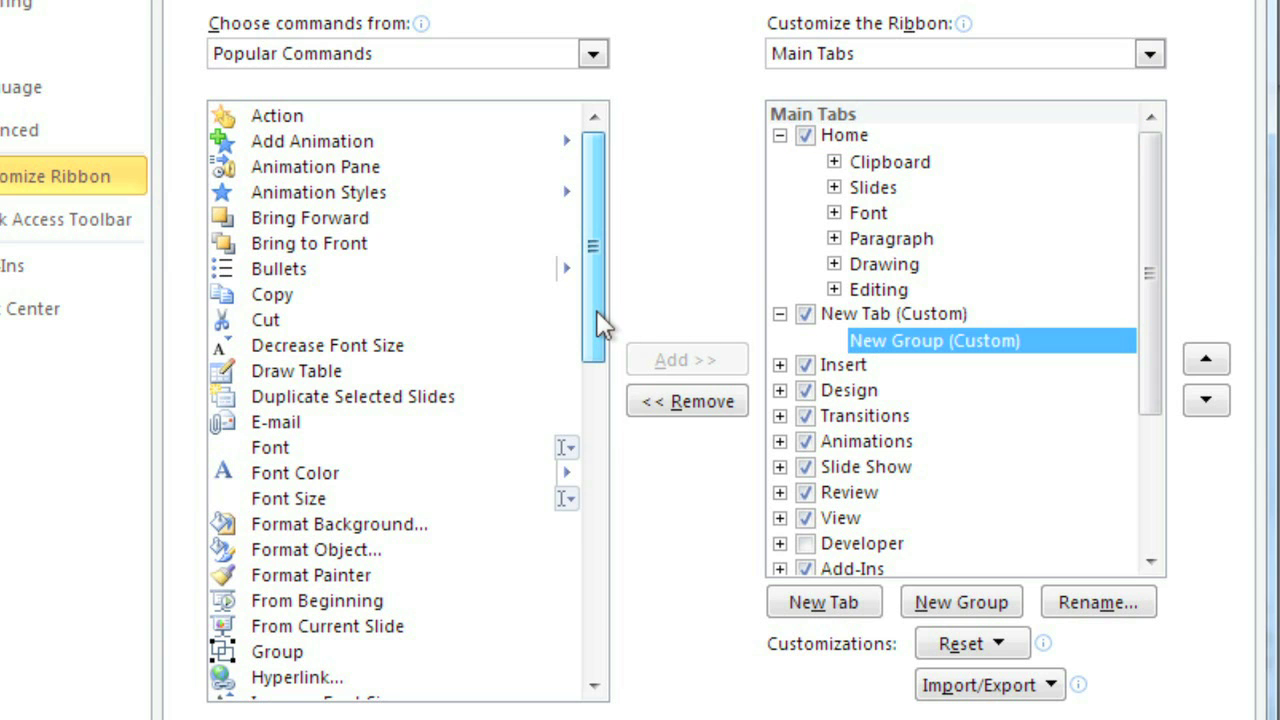
{"action": "left_click_drag", "start_coordinate": [596, 310], "coordinate": [595, 392]}
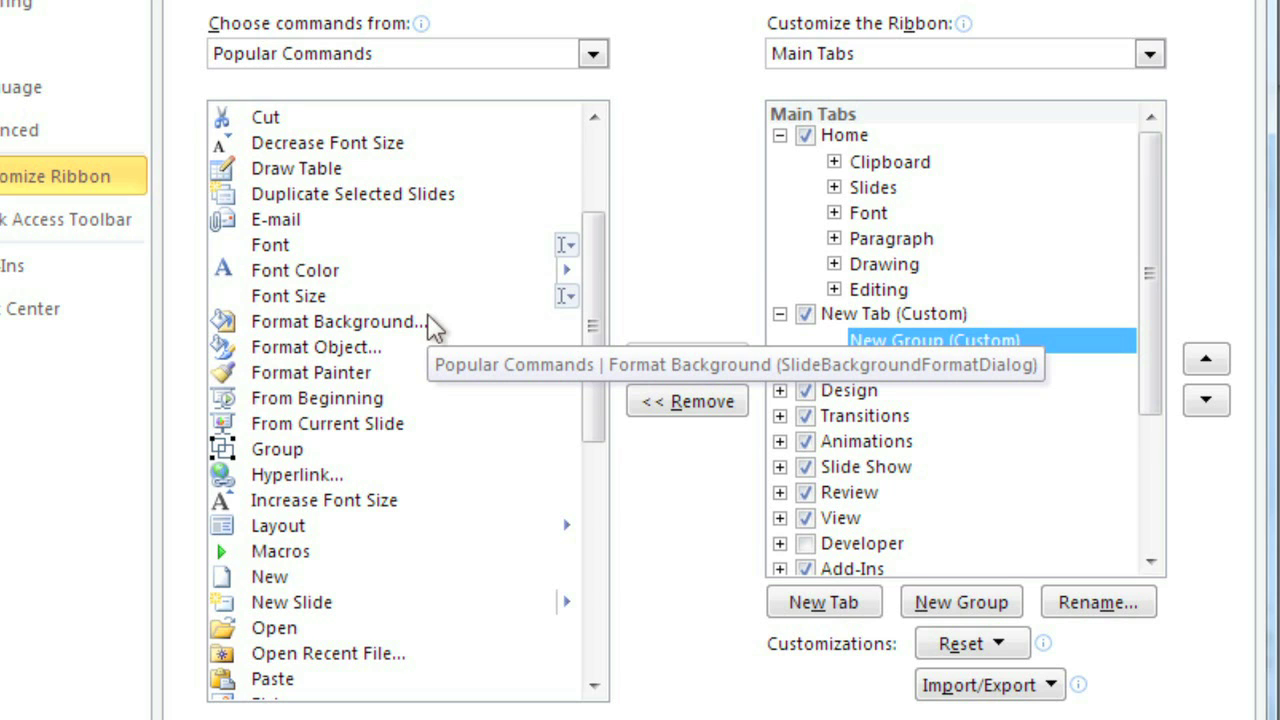
{"action": "left_click", "coordinate": [433, 323]}
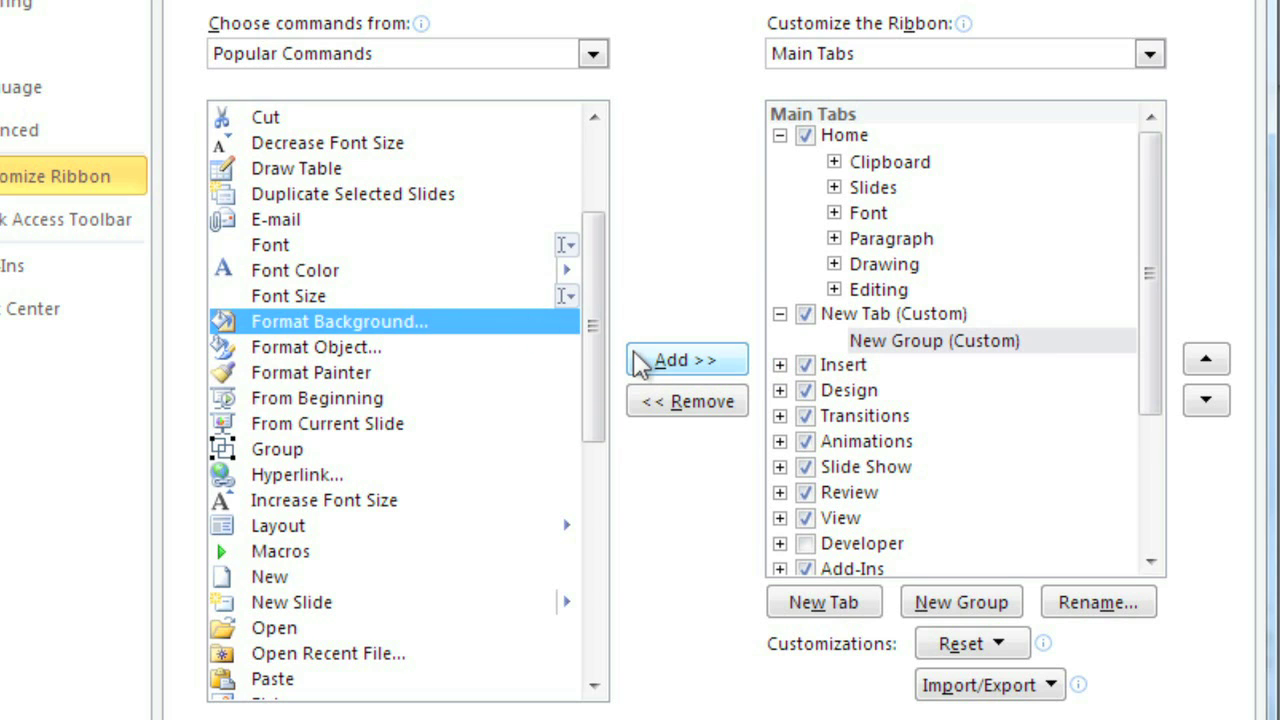
{"action": "left_click", "coordinate": [640, 362]}
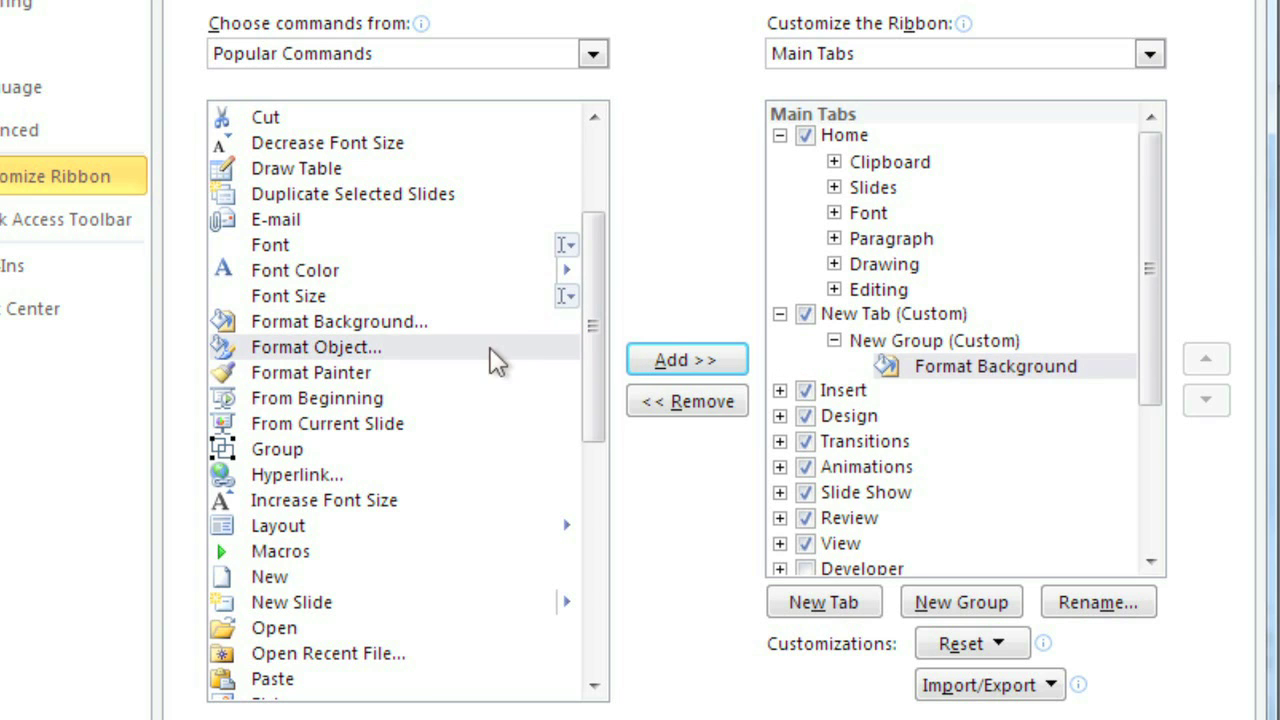
{"action": "left_click_drag", "start_coordinate": [474, 345], "coordinate": [874, 389]}
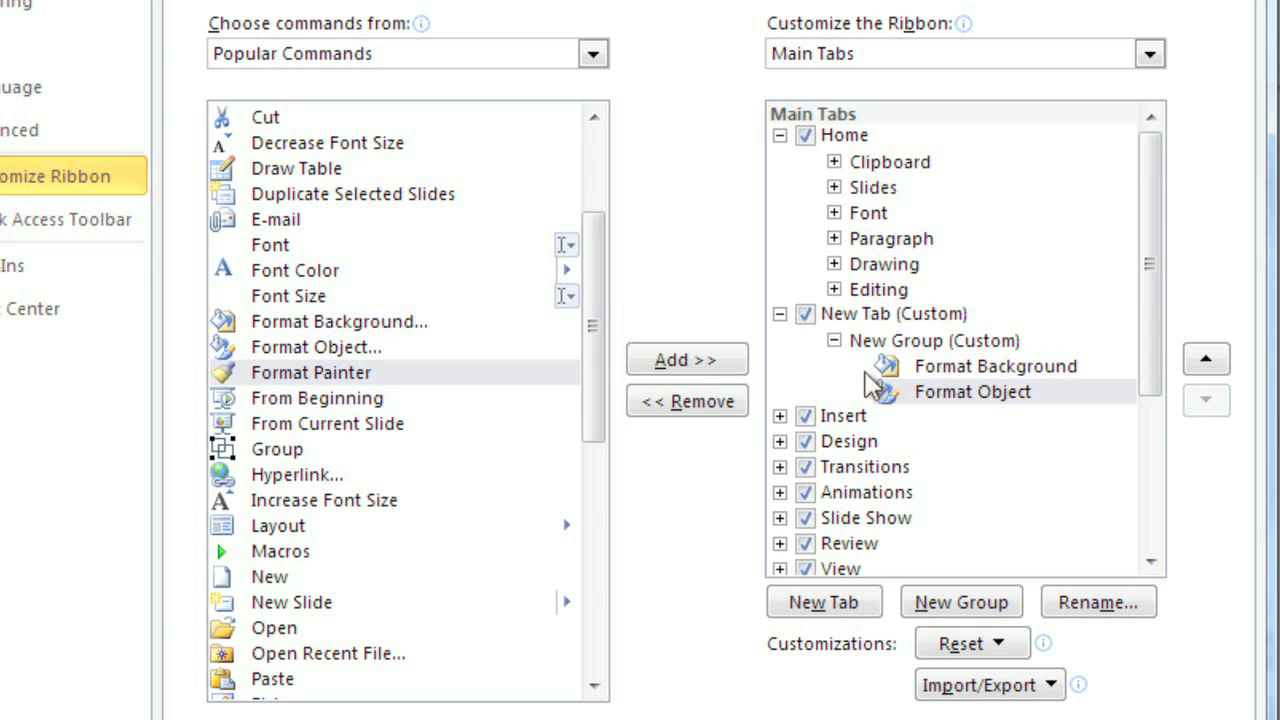
{"action": "mouse_move", "coordinate": [525, 373]}
{"action": "left_mouse_down"}
{"action": "mouse_move", "coordinate": [694, 380]}
{"action": "mouse_move", "coordinate": [852, 410]}
{"action": "left_mouse_up"}
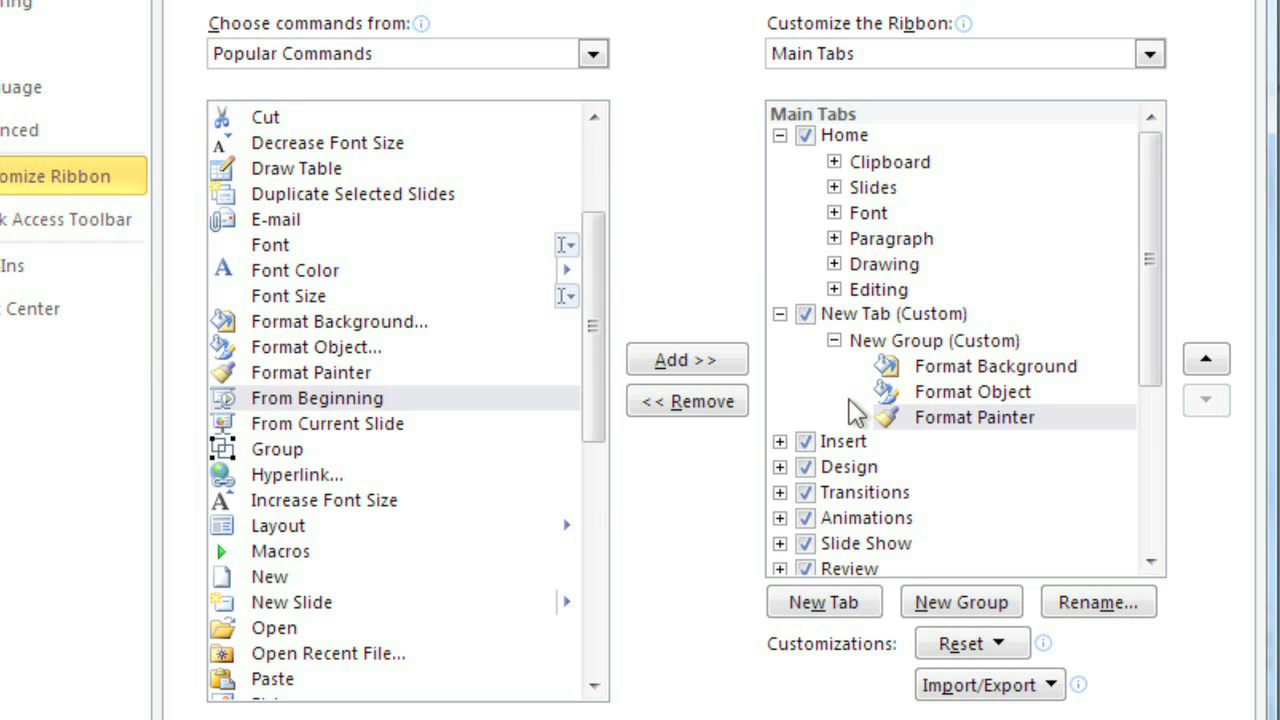
{"action": "left_click", "coordinate": [853, 314]}
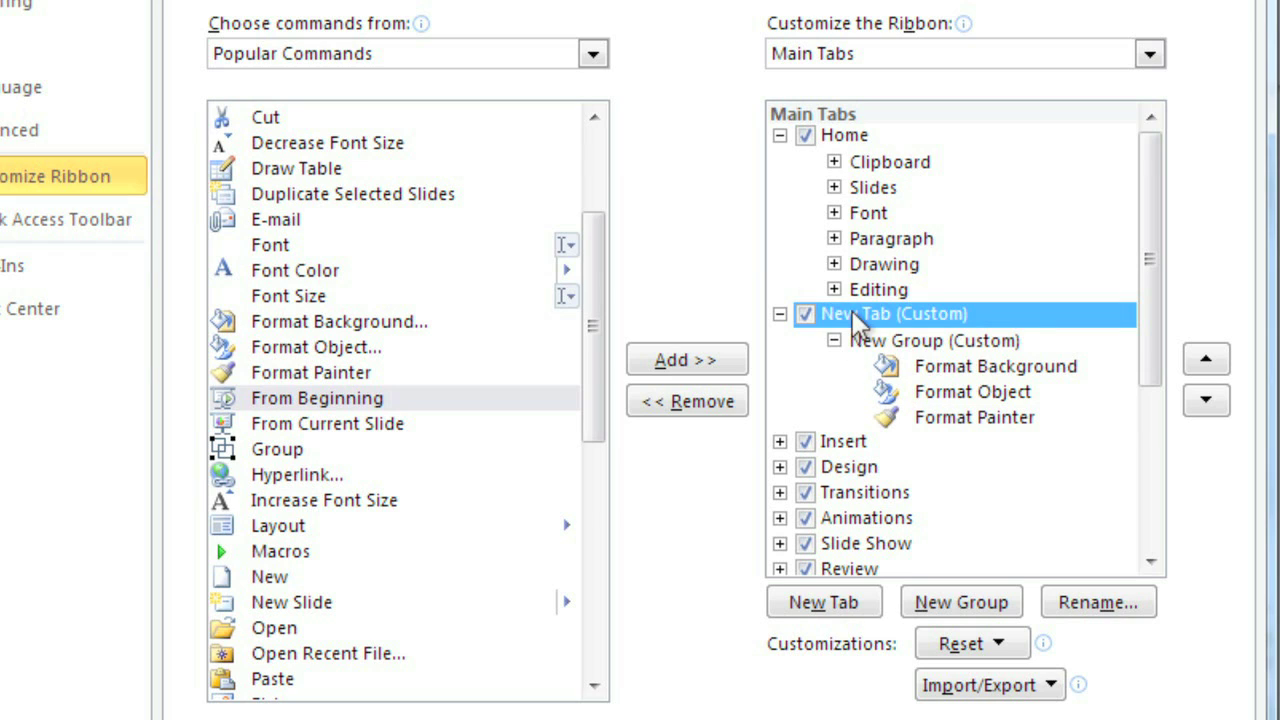
Step: Rename the custom tab to 'Formatting Shortcuts', apply the changes and view its commands
{"action": "left_click", "coordinate": [1128, 604]}
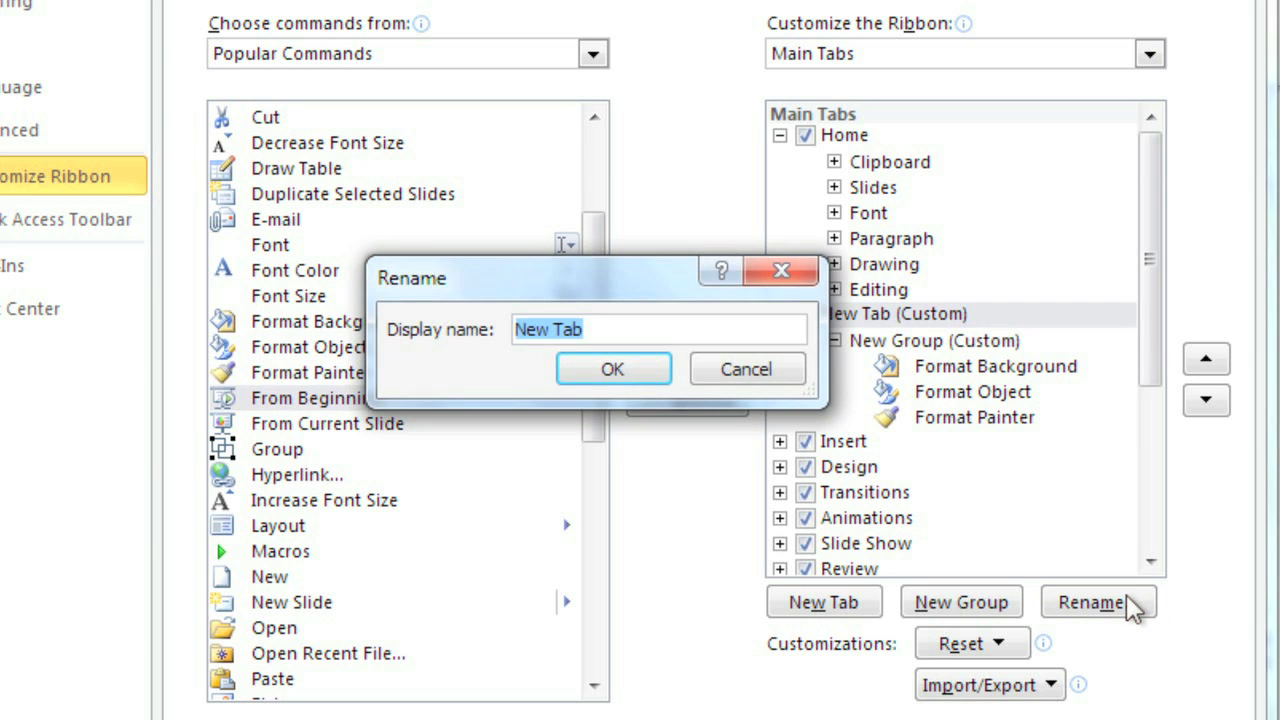
{"action": "type", "text": "For"}
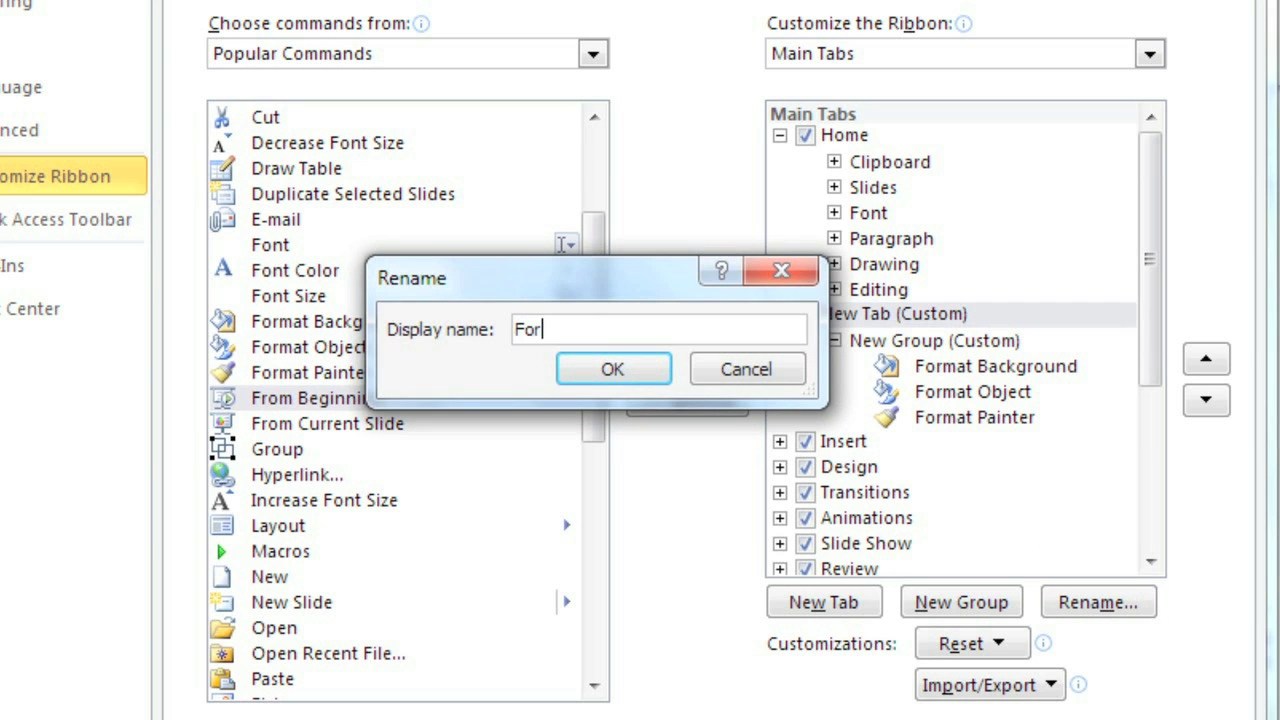
{"action": "type", "text": "matting Sho"}
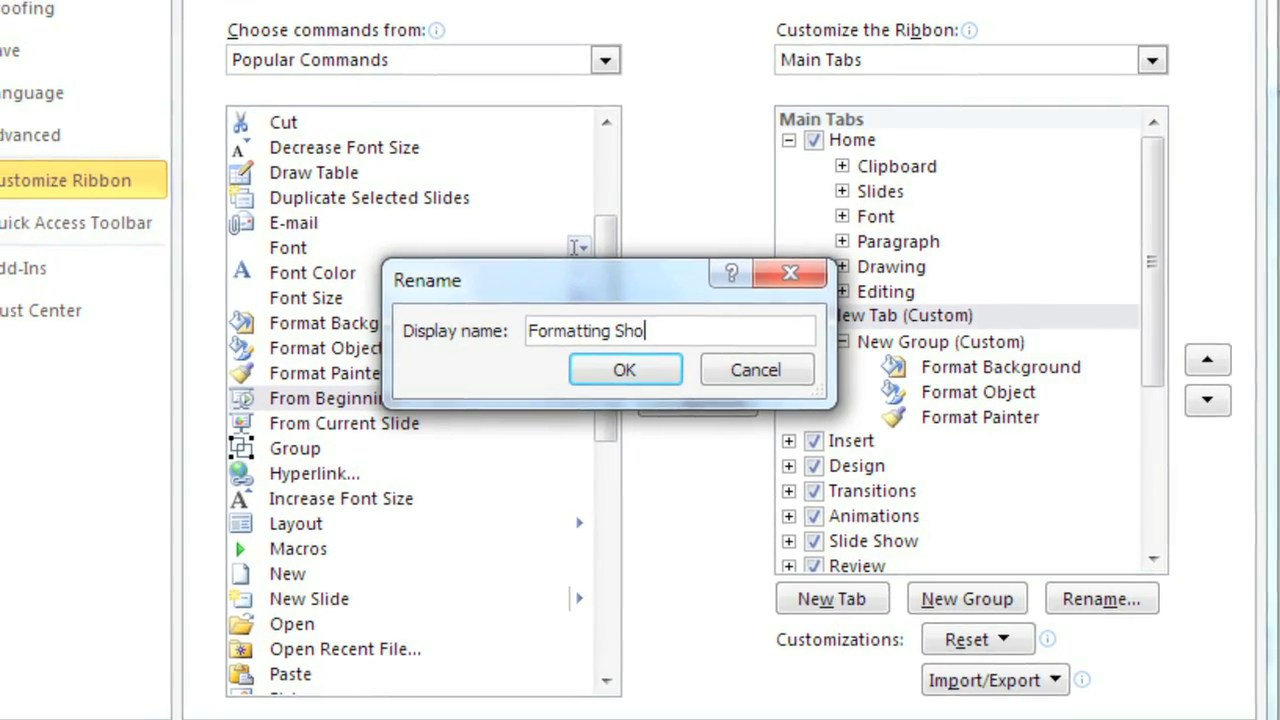
{"action": "type", "text": "rtcuts"}
{"action": "key", "text": "Return"}
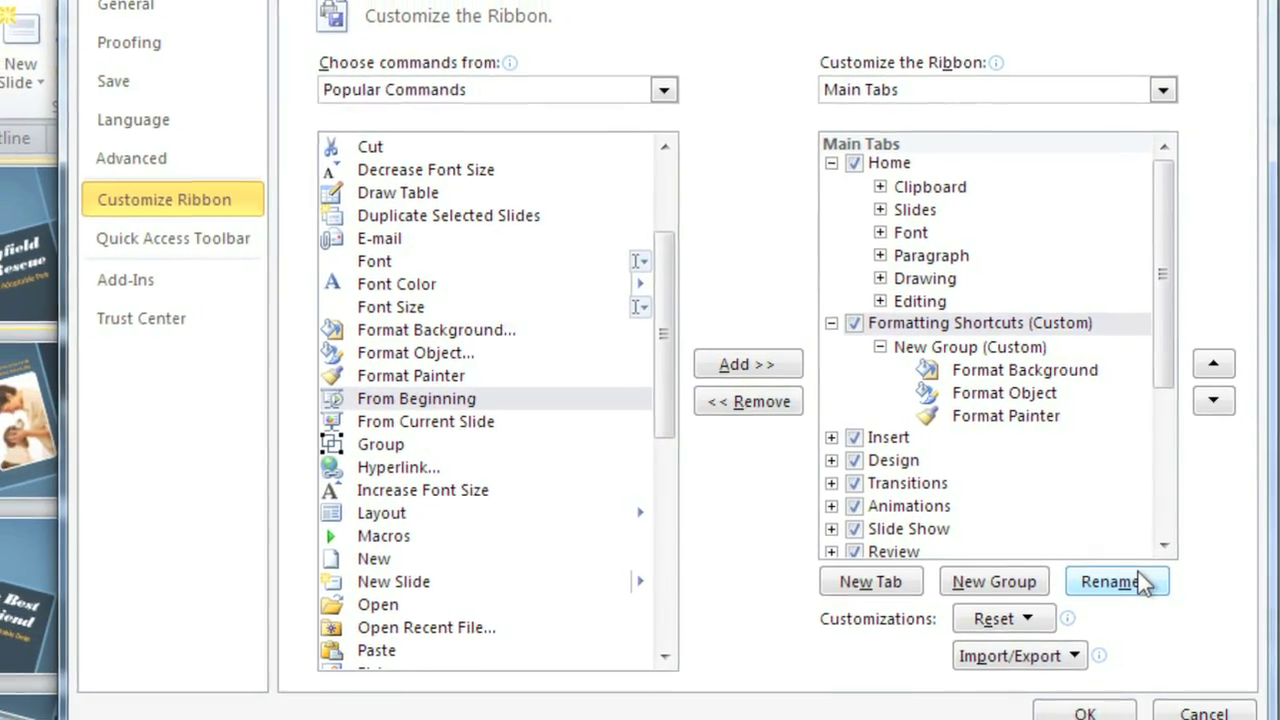
{"action": "left_click", "coordinate": [1097, 697]}
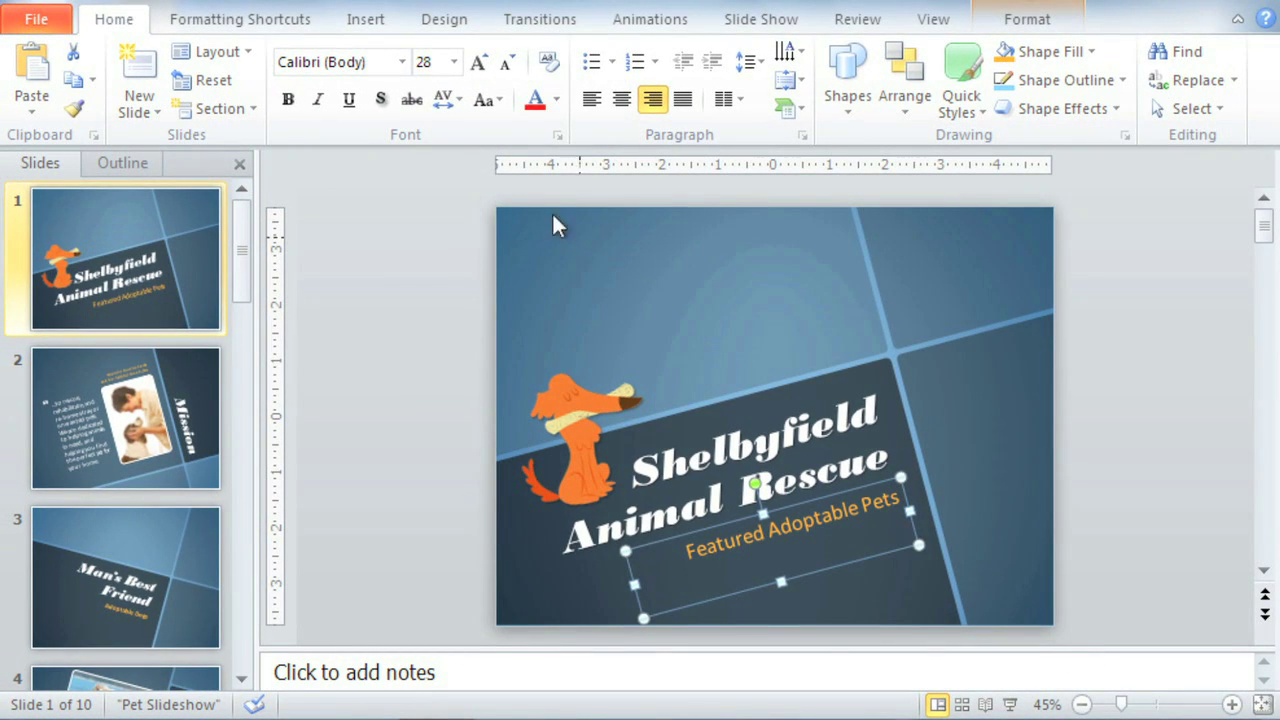
{"action": "left_click", "coordinate": [240, 19]}
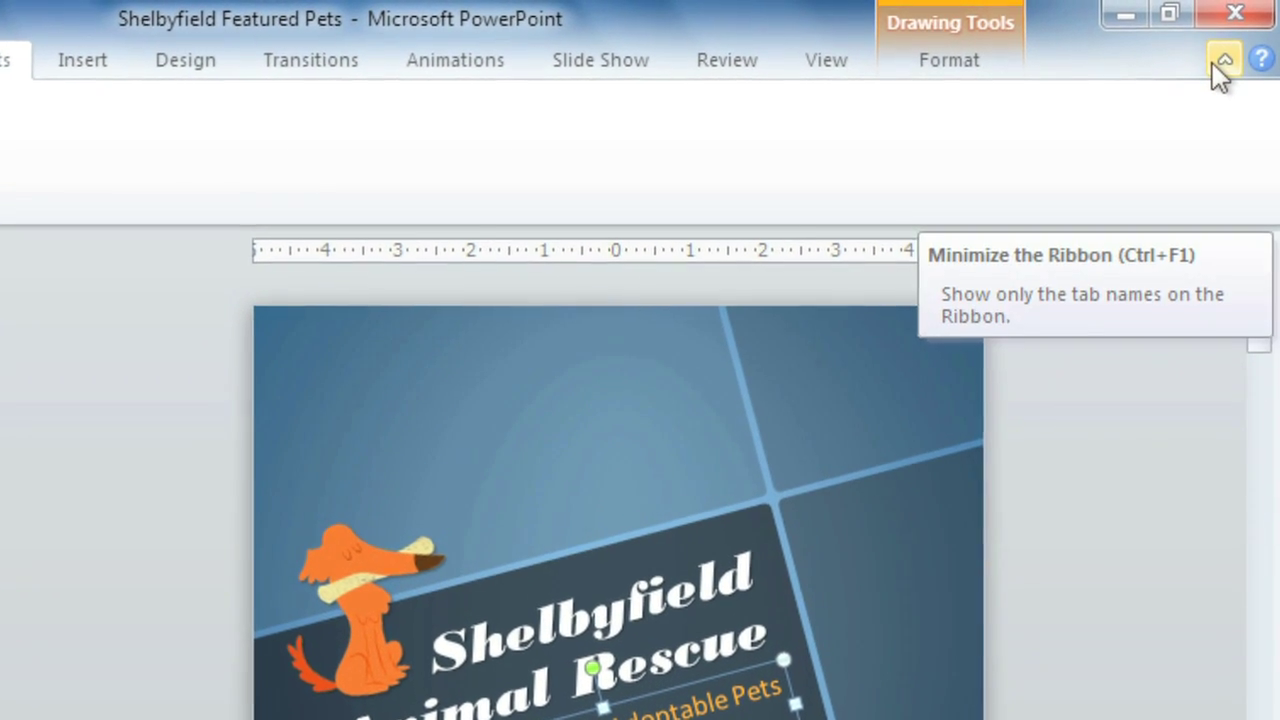
Step: Minimize the ribbon, briefly show the Format tab tools, then expand the ribbon again
{"action": "left_click", "coordinate": [1213, 60]}
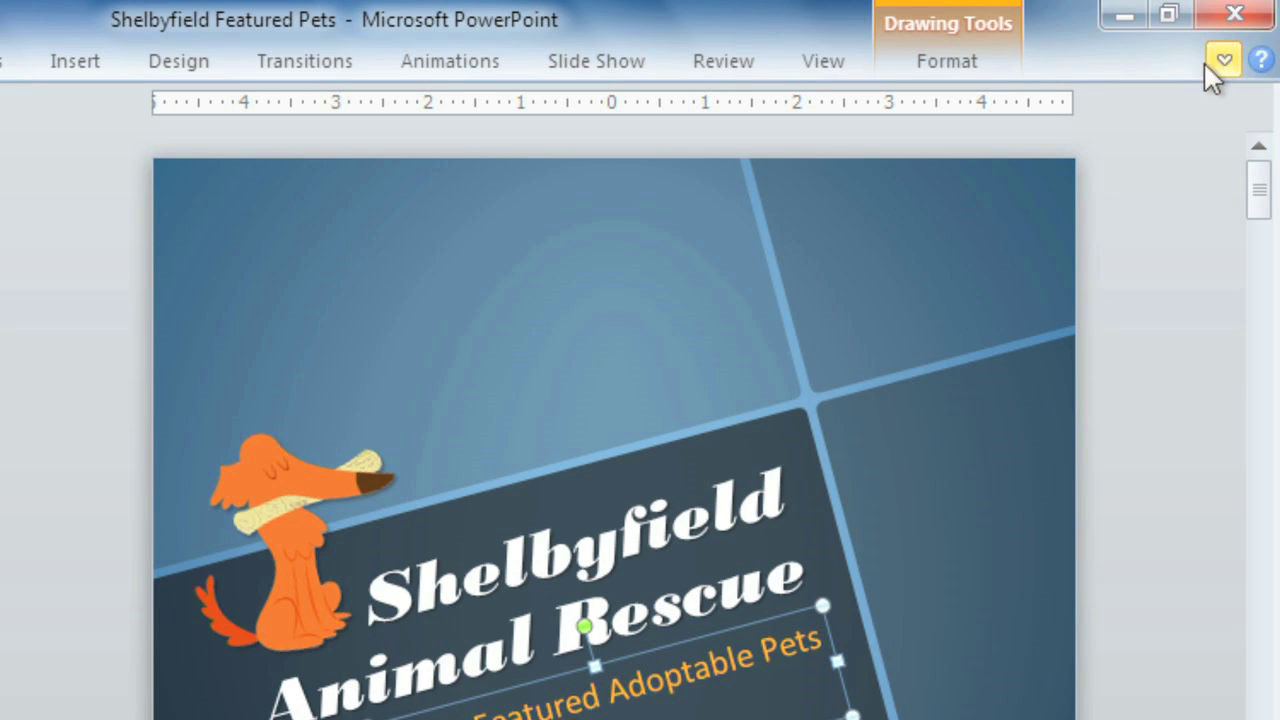
{"action": "left_click", "coordinate": [998, 64]}
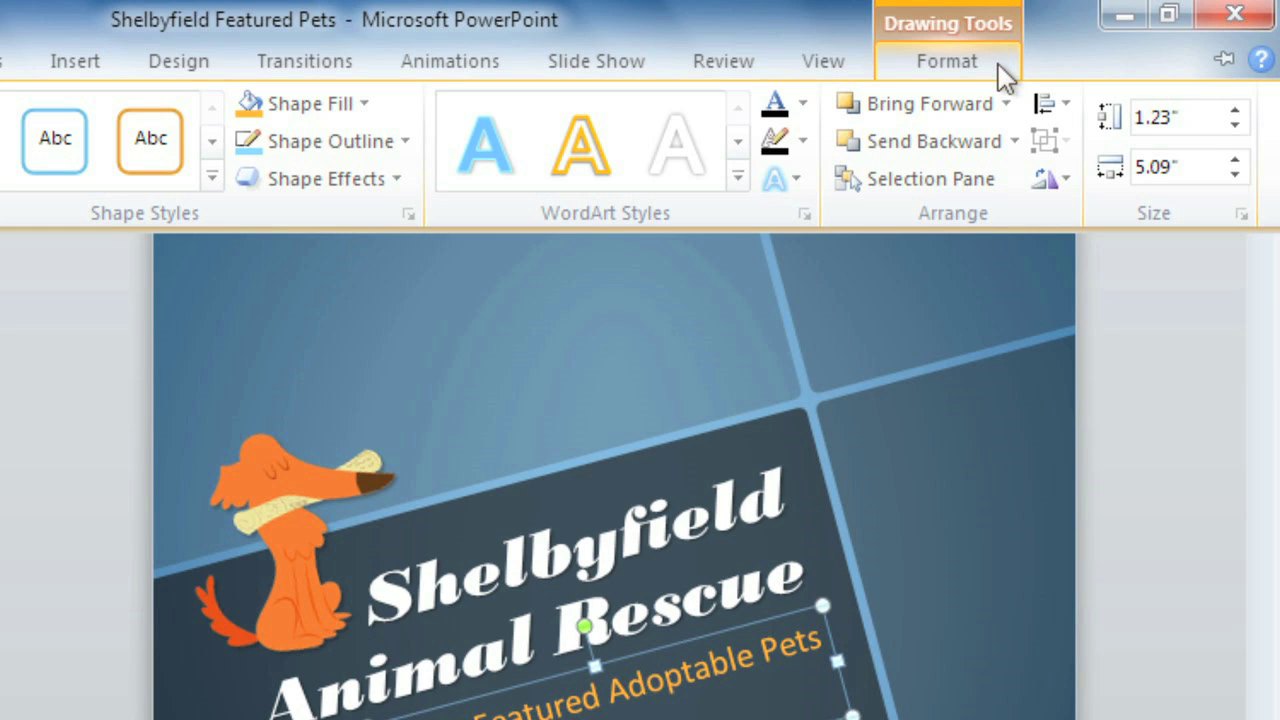
{"action": "left_click", "coordinate": [1106, 253]}
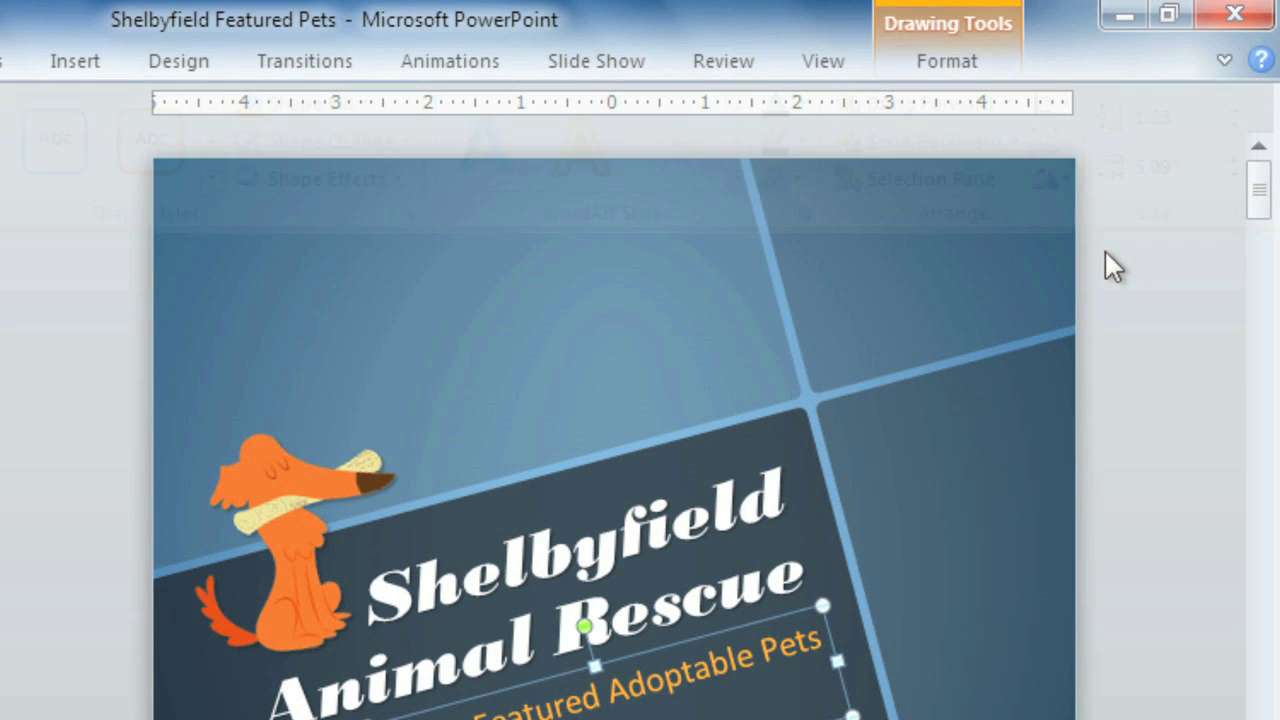
{"action": "left_click", "coordinate": [1225, 62]}
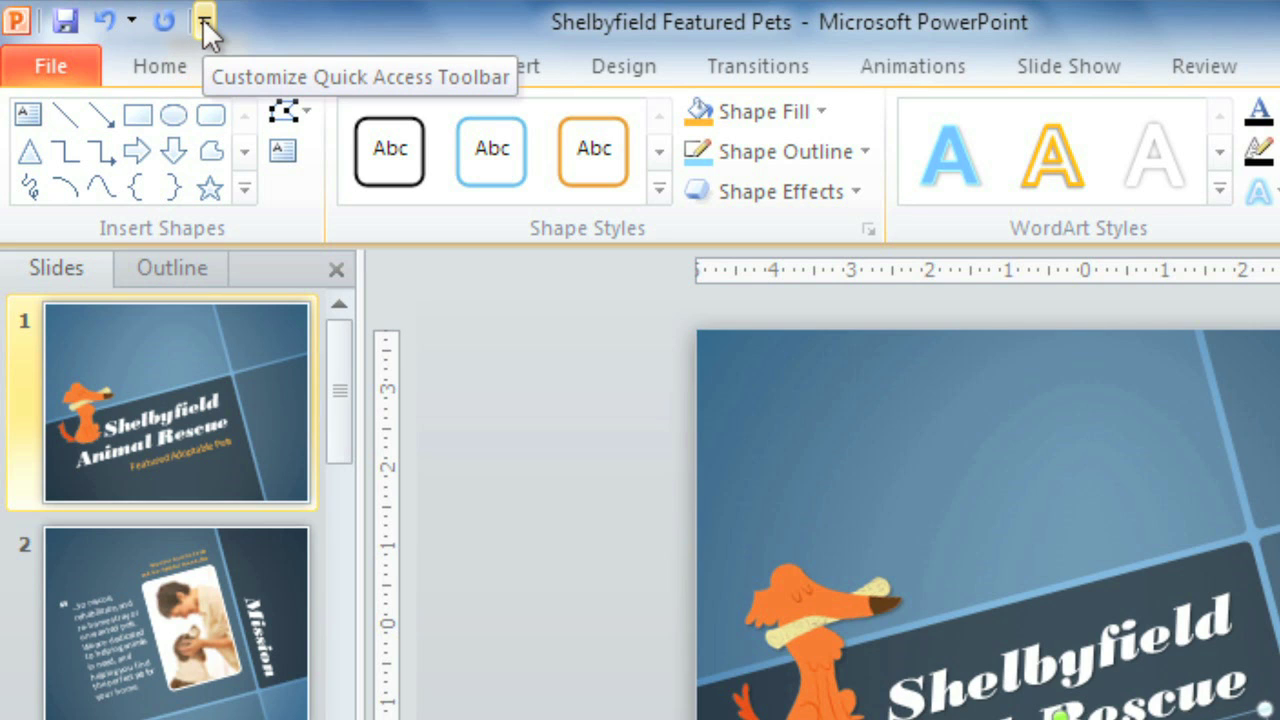
Step: Add the New and Open commands to the Quick Access Toolbar
{"action": "left_click", "coordinate": [204, 24]}
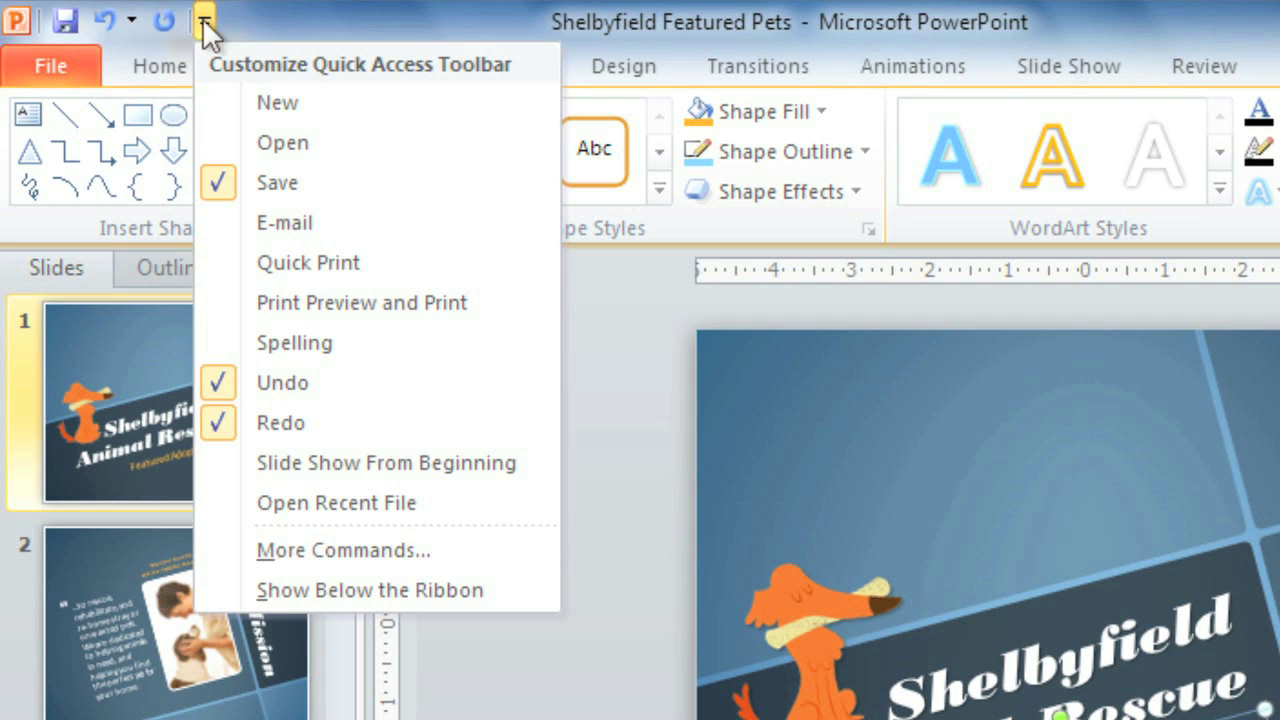
{"action": "left_click", "coordinate": [224, 108]}
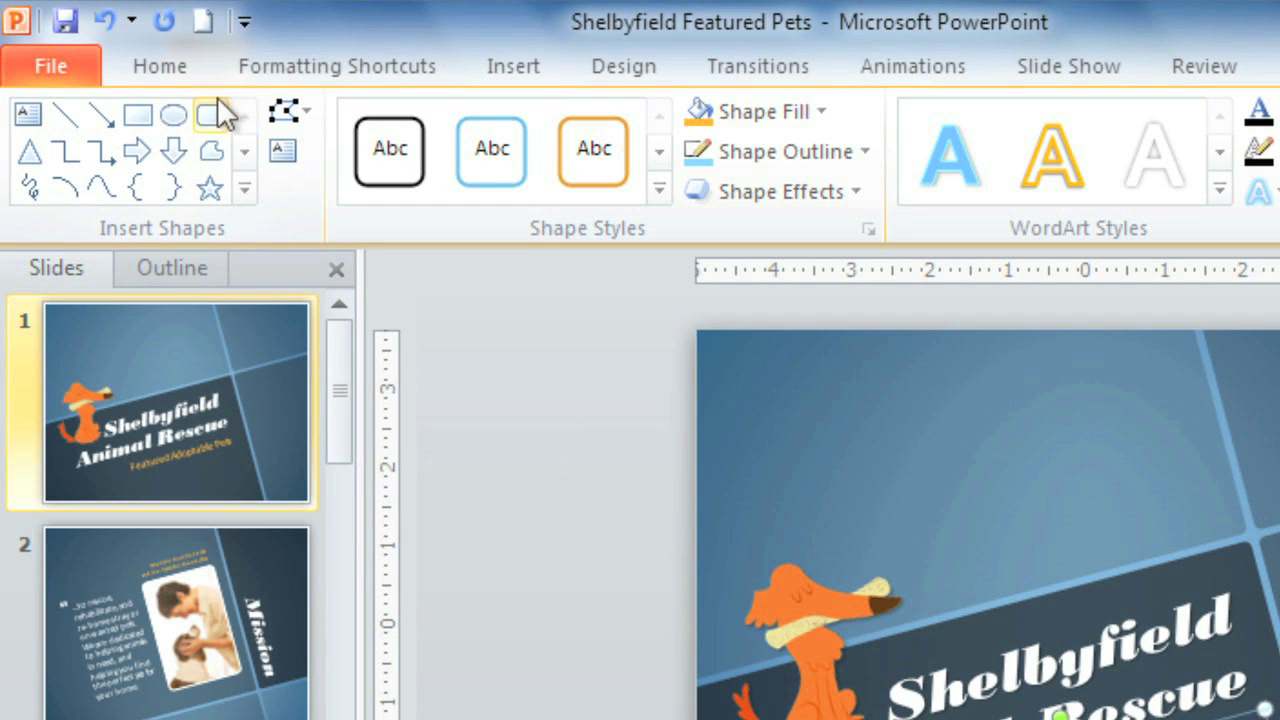
{"action": "left_click", "coordinate": [244, 22]}
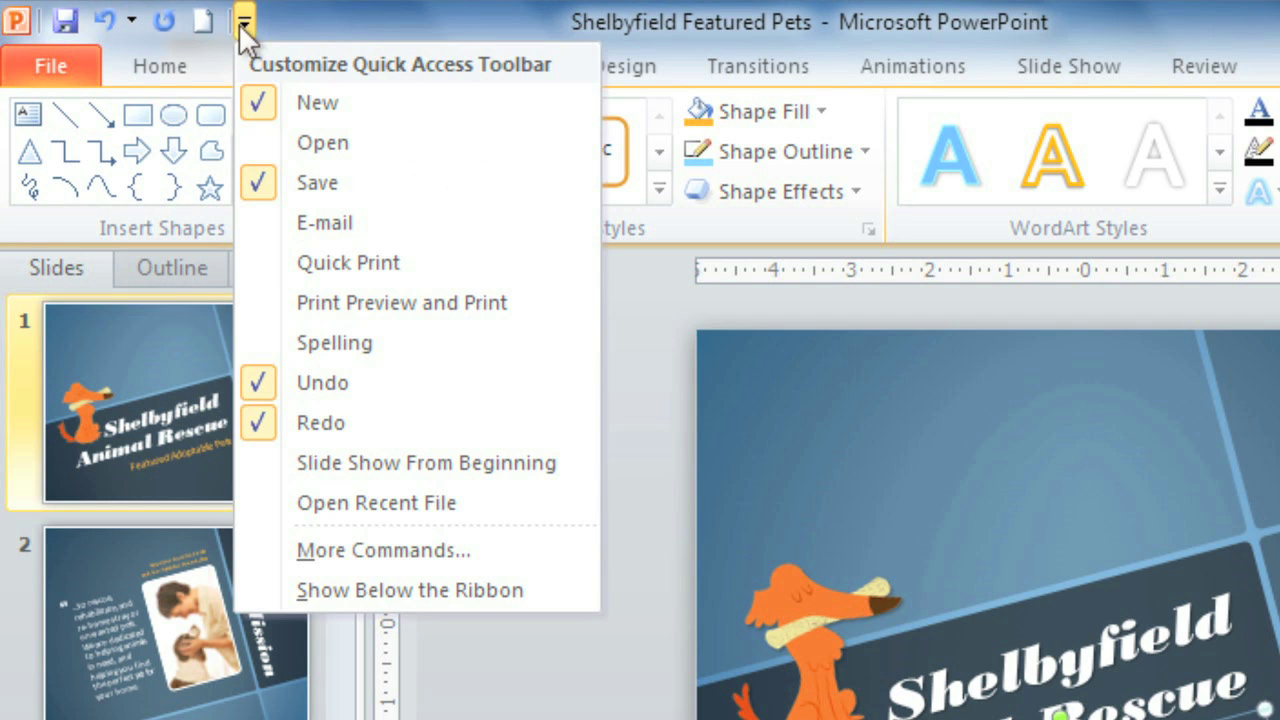
{"action": "left_click", "coordinate": [250, 142]}
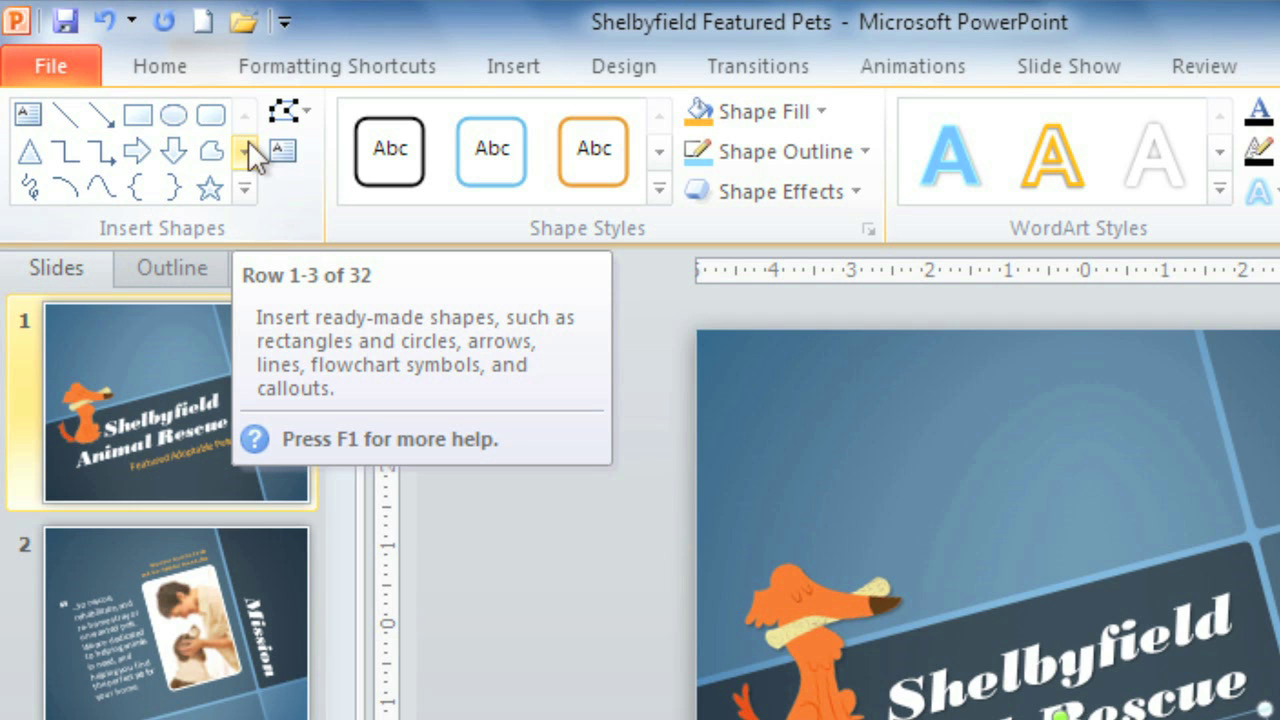
Step: Tour the Backstage Info, Recent, New and Print pages, then return to the Home tab
{"action": "left_click", "coordinate": [61, 71]}
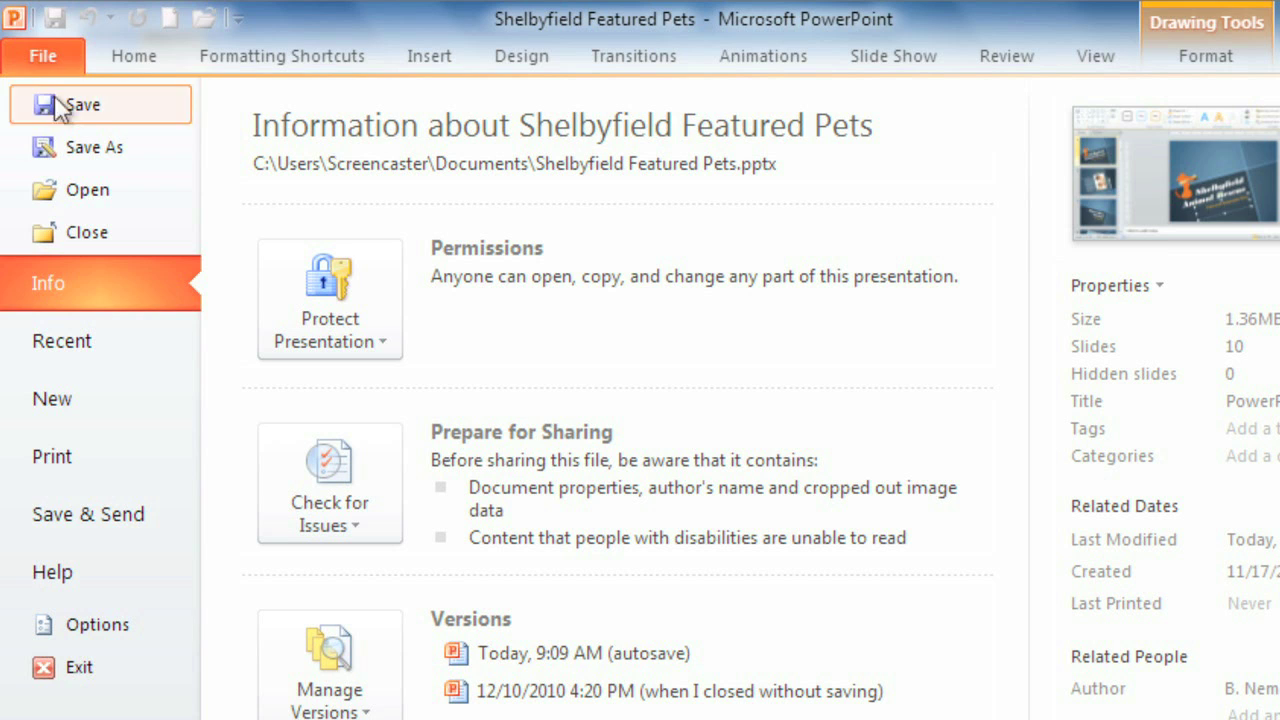
{"action": "left_click", "coordinate": [62, 341]}
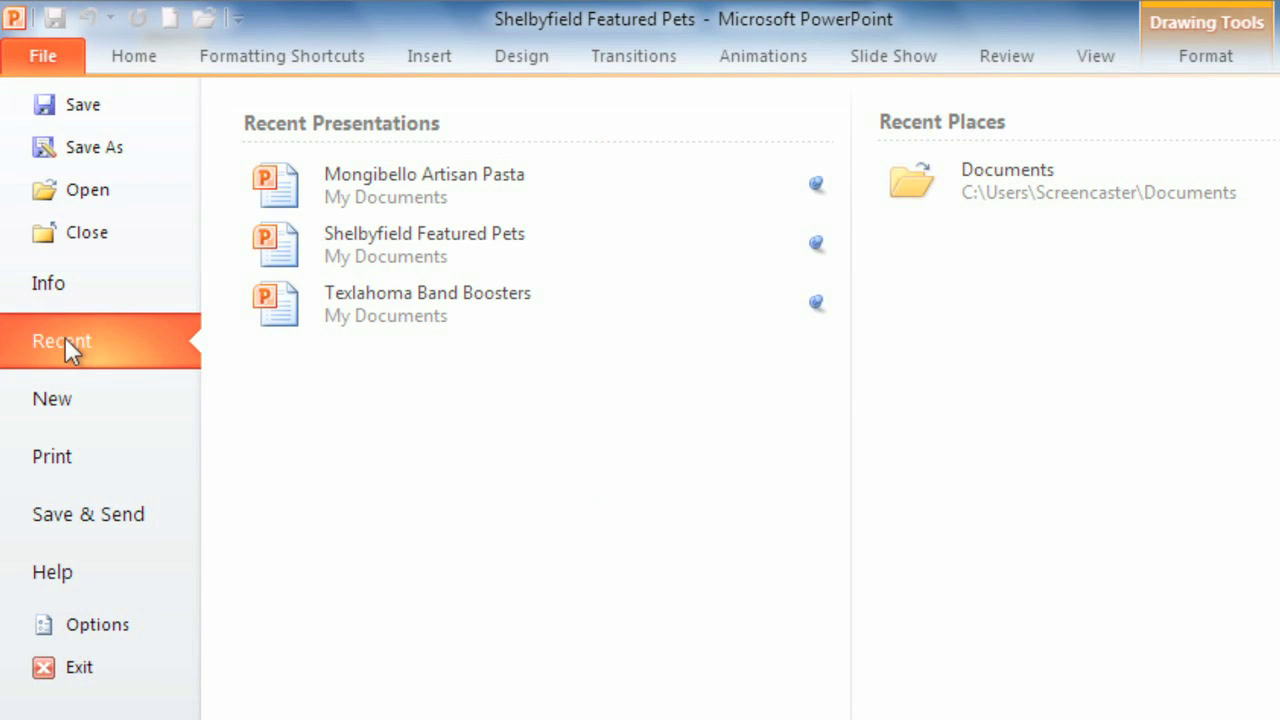
{"action": "left_click", "coordinate": [65, 400]}
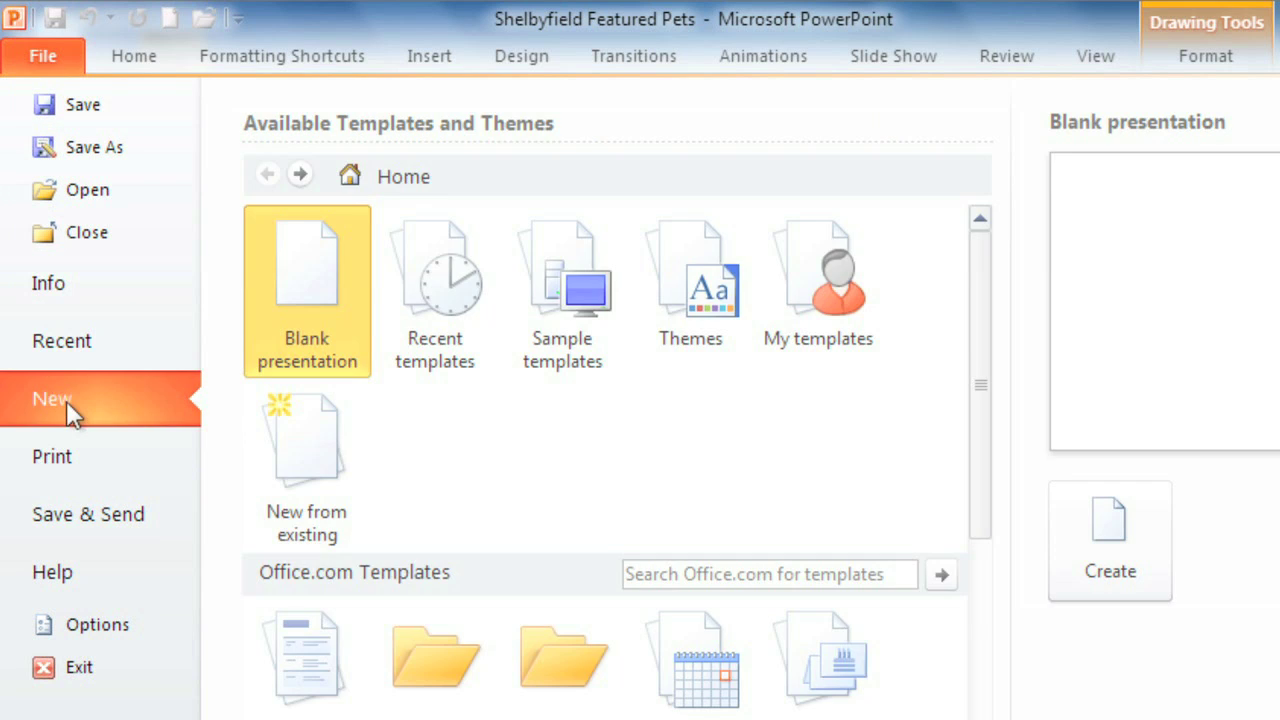
{"action": "left_click", "coordinate": [71, 457]}
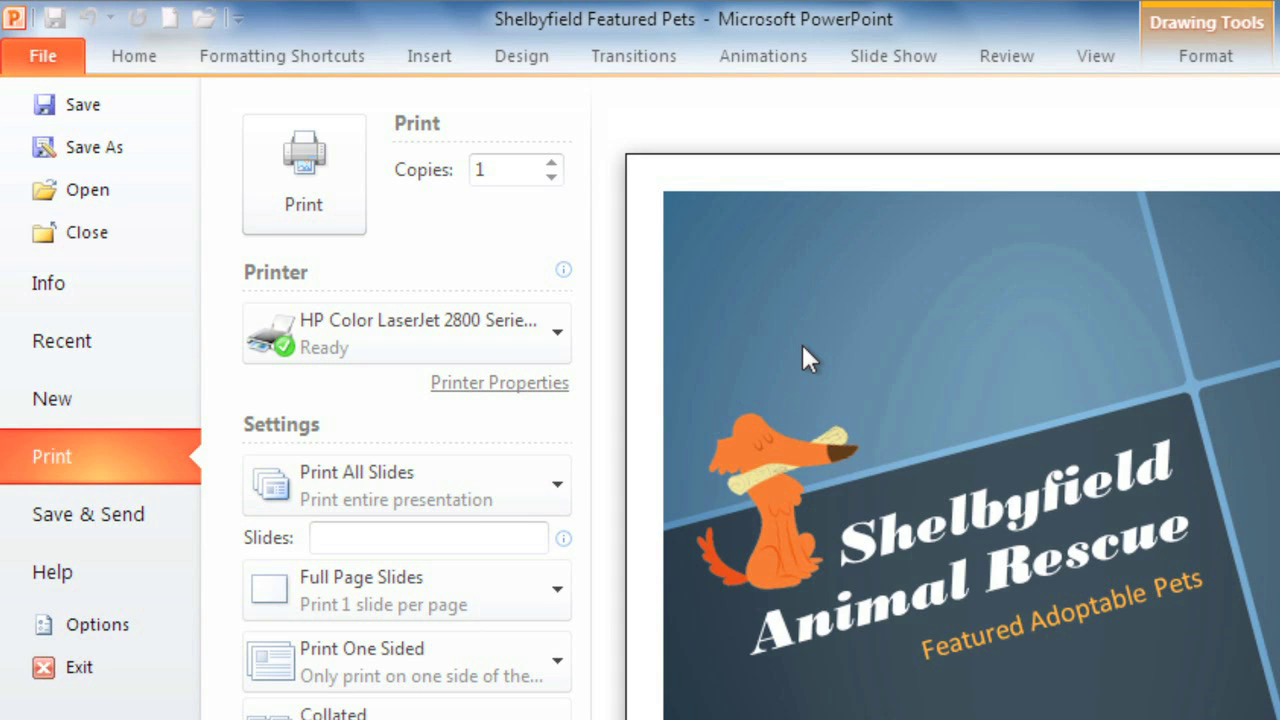
{"action": "left_click", "coordinate": [131, 60]}
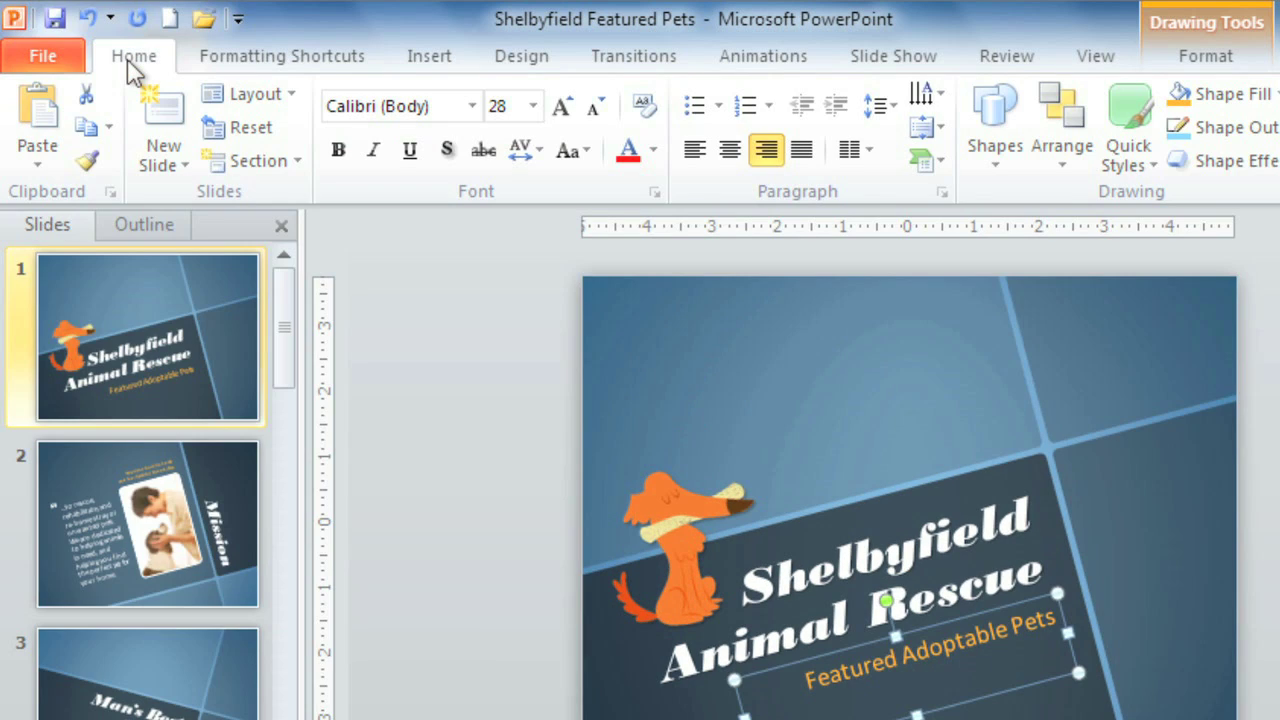